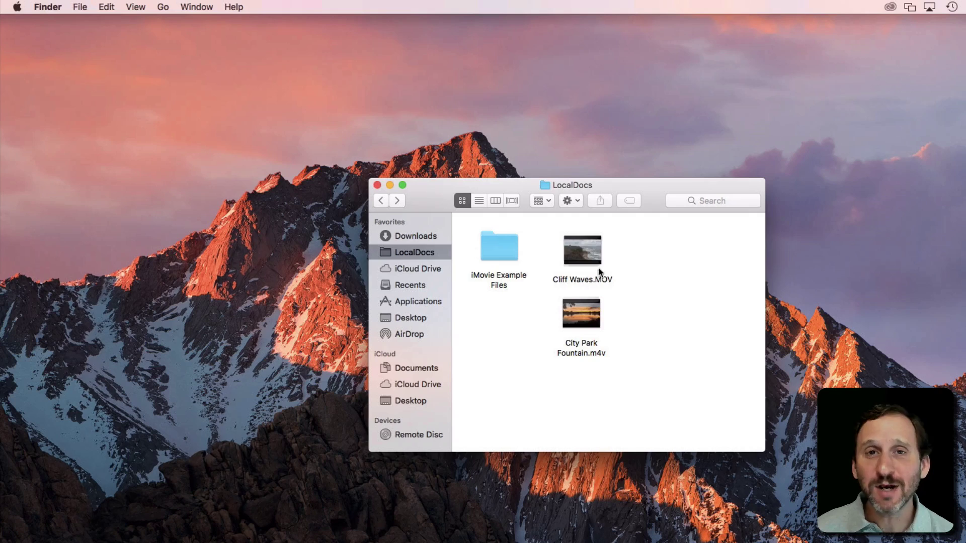
- Open Cliff Waves.MOV and export it at 1080p resolution
{"action": "double_click", "coordinate": [596, 250]}
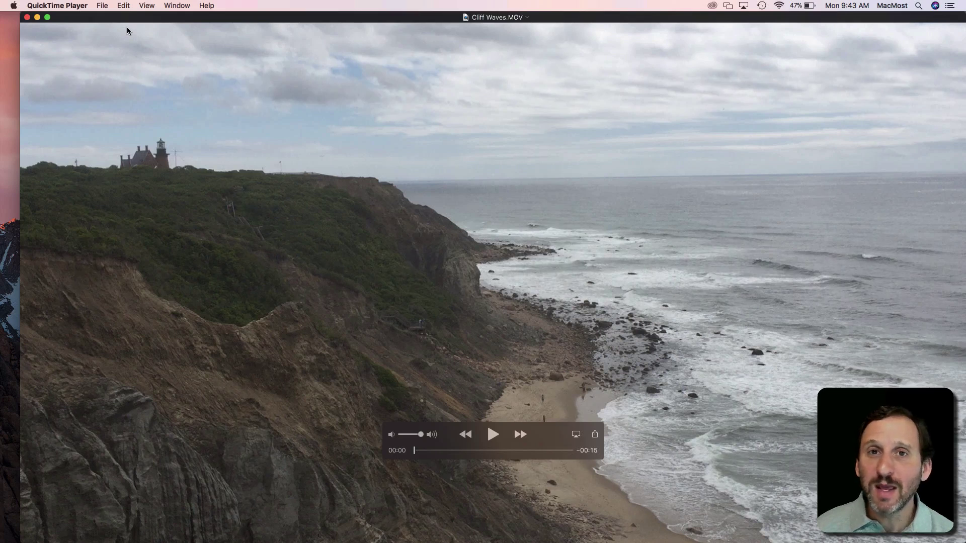
{"action": "left_click", "coordinate": [104, 7]}
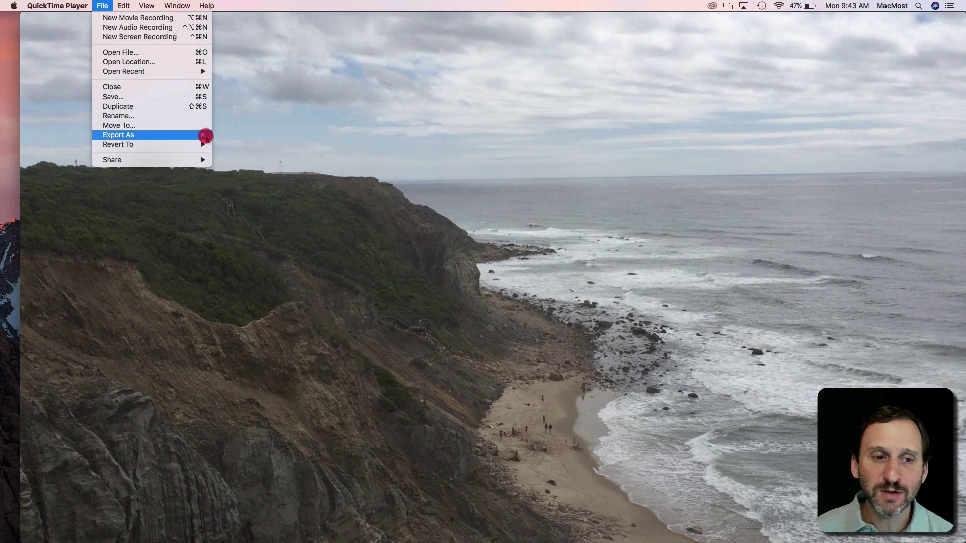
{"action": "mouse_move", "coordinate": [118, 135]}
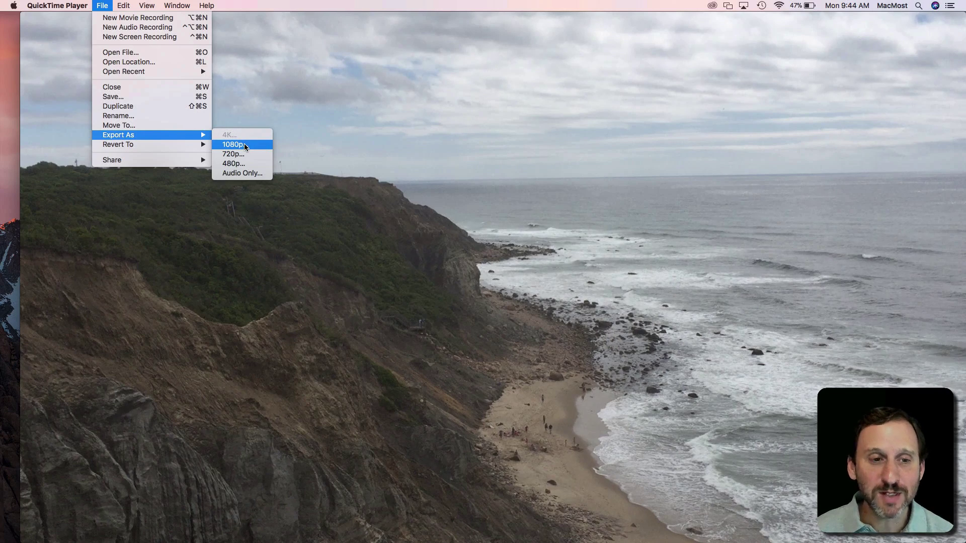
{"action": "left_click", "coordinate": [244, 144]}
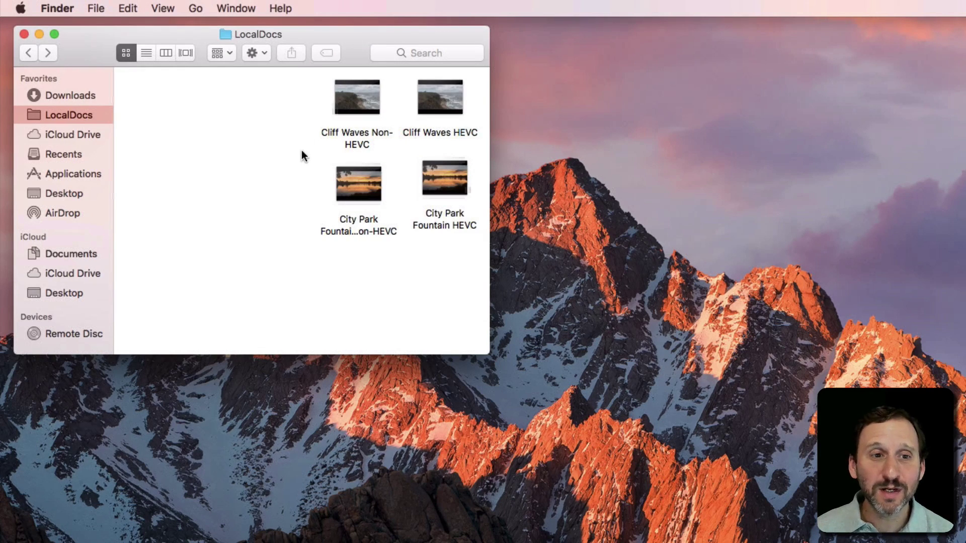
{"action": "mouse_move", "coordinate": [357, 98]}
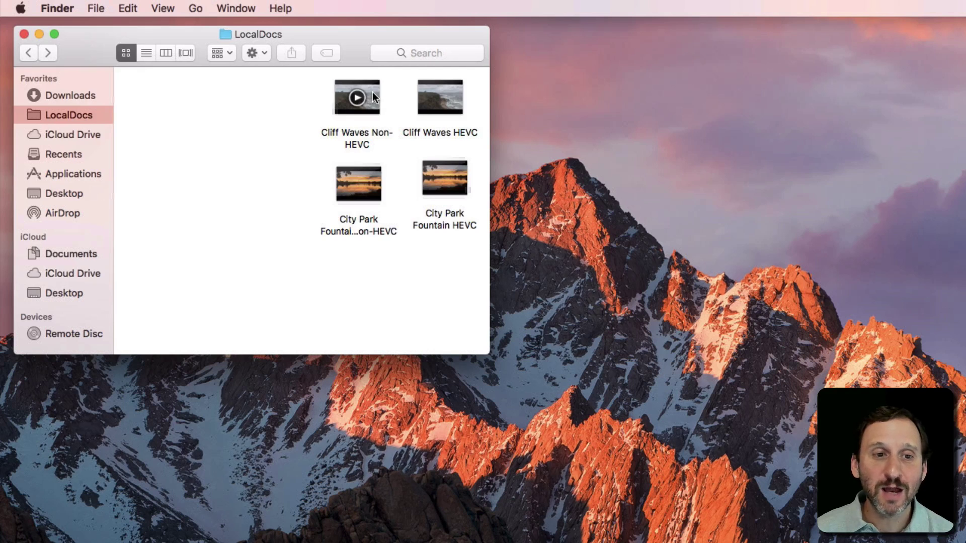
- Check the file sizes of the Cliff Waves Non-HEVC and HEVC copies in their Info windows
{"action": "left_click", "coordinate": [372, 96]}
{"action": "key", "text": "super+i"}
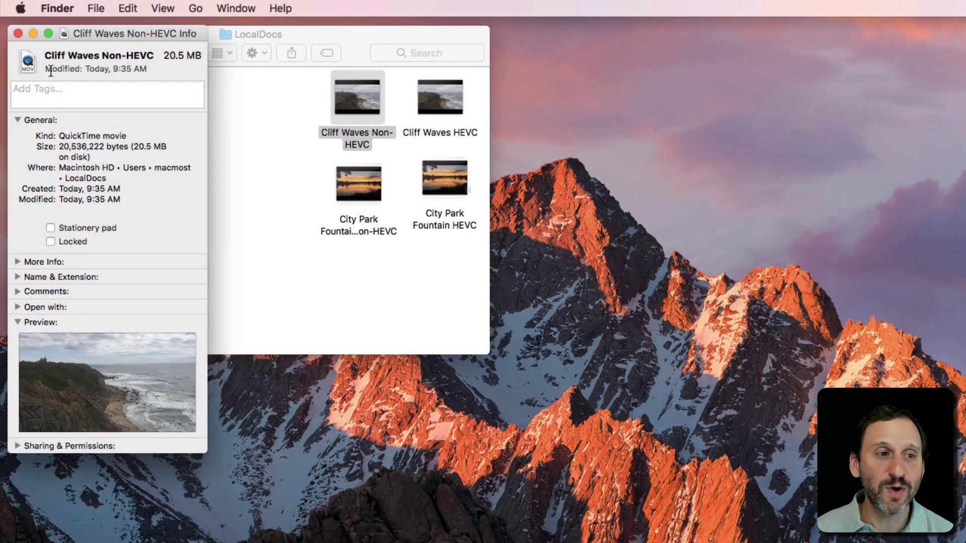
{"action": "left_click", "coordinate": [20, 33]}
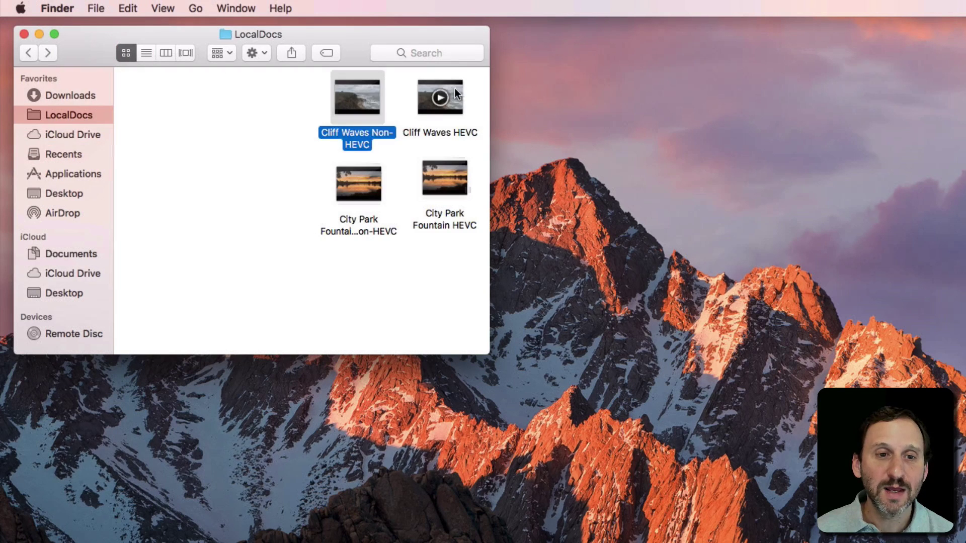
{"action": "left_click", "coordinate": [455, 89]}
{"action": "key", "text": "super+i"}
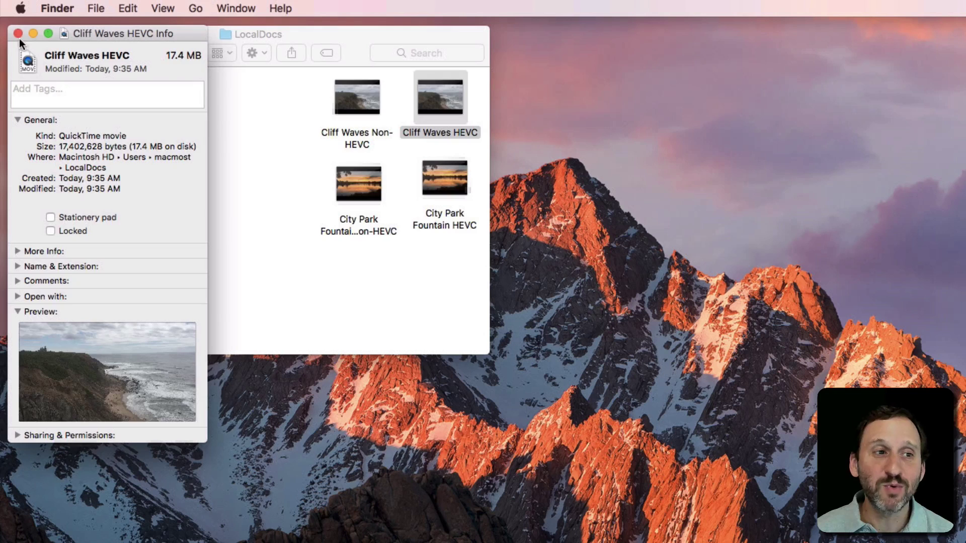
{"action": "left_click", "coordinate": [19, 33]}
- Check the file sizes of the City Park Fountain Non-HEVC and HEVC copies in their Info windows
{"action": "left_click", "coordinate": [380, 177]}
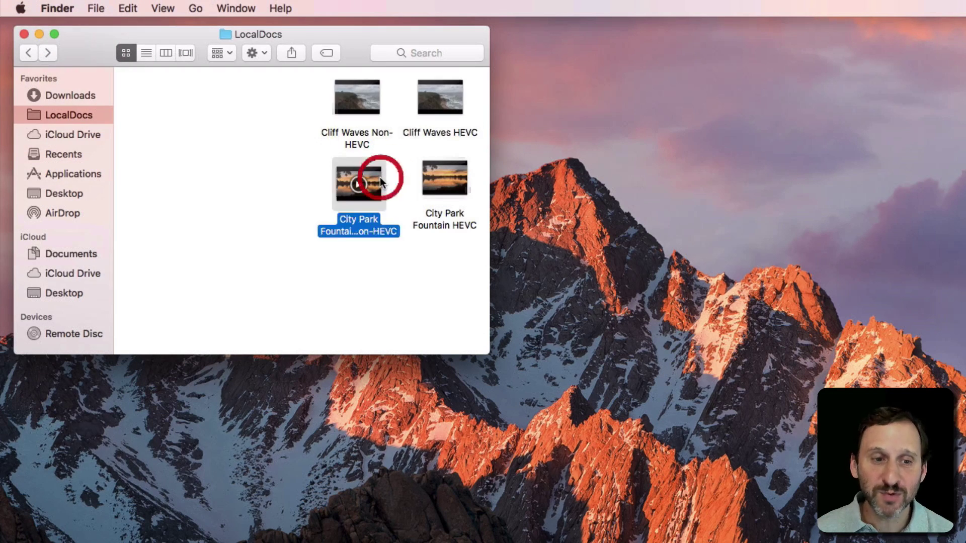
{"action": "key", "text": "super+i"}
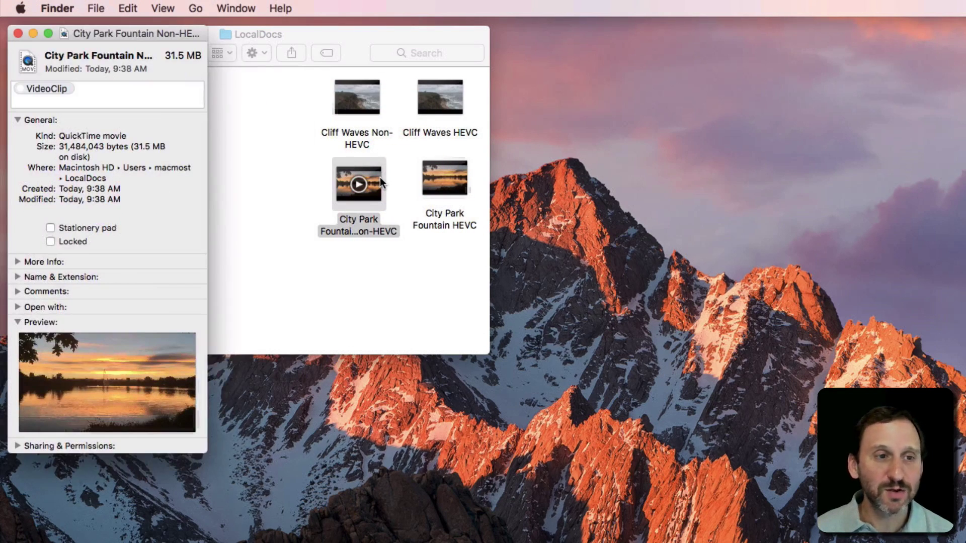
{"action": "key", "text": "super+w"}
{"action": "left_click", "coordinate": [461, 165]}
{"action": "key", "text": "super+i"}
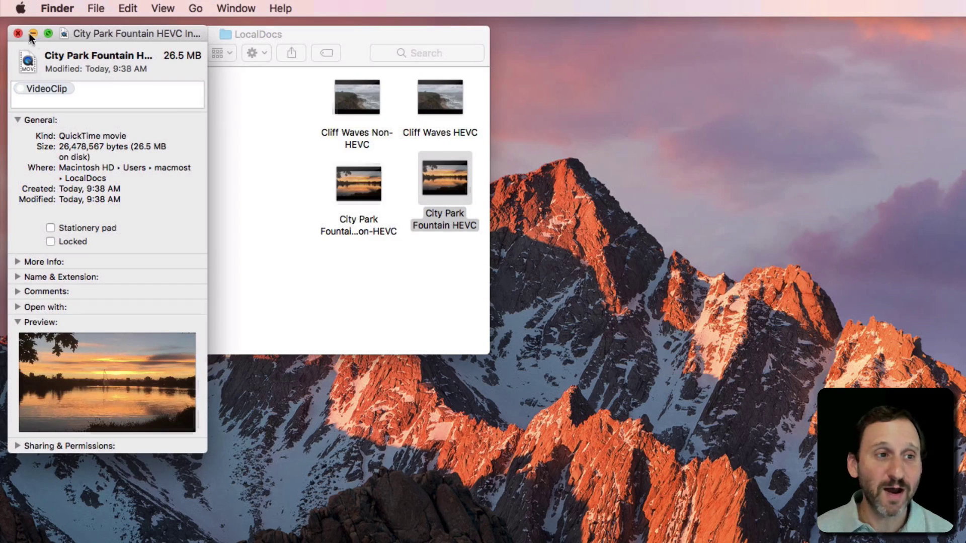
{"action": "left_click", "coordinate": [18, 33]}
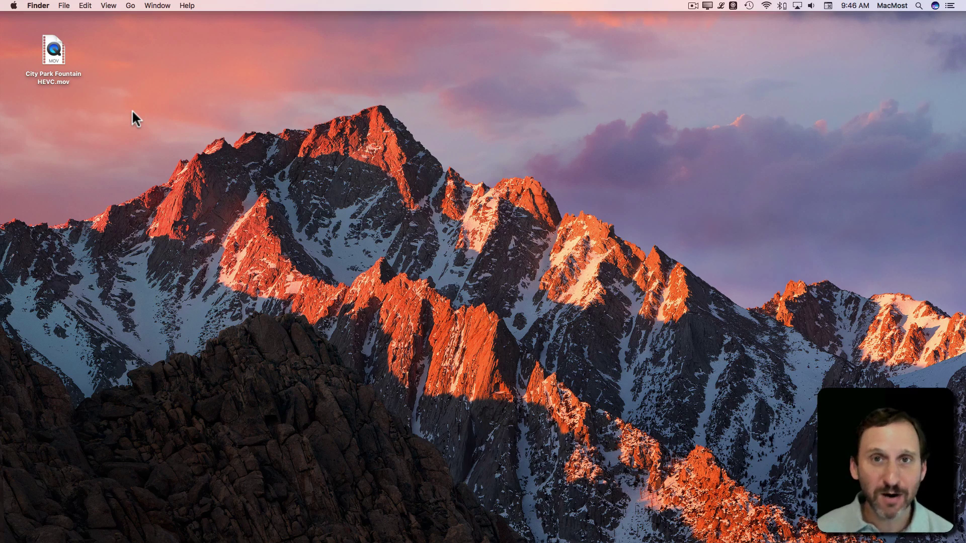
- Attempt to open City Park Fountain HEVC.mov in QuickTime Player on this older Mac
{"action": "double_click", "coordinate": [57, 59]}
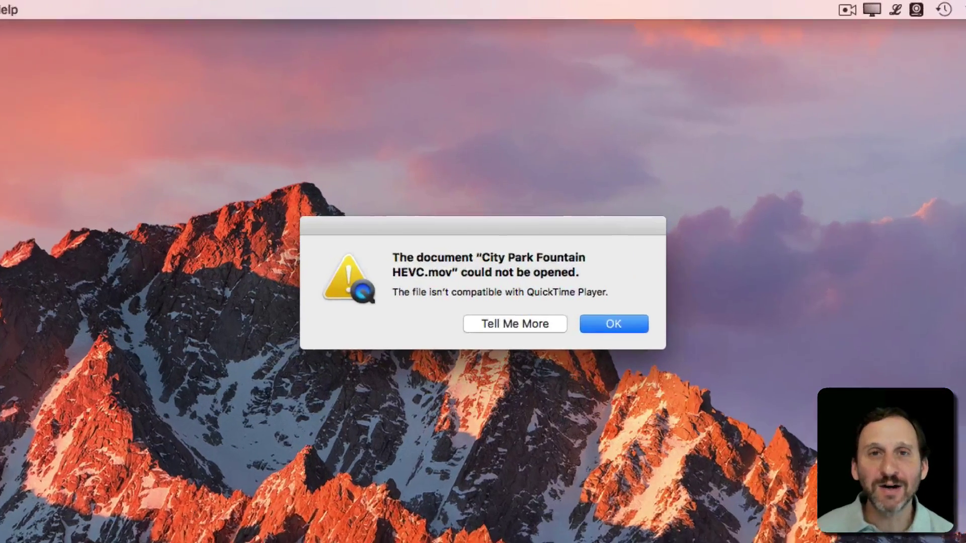